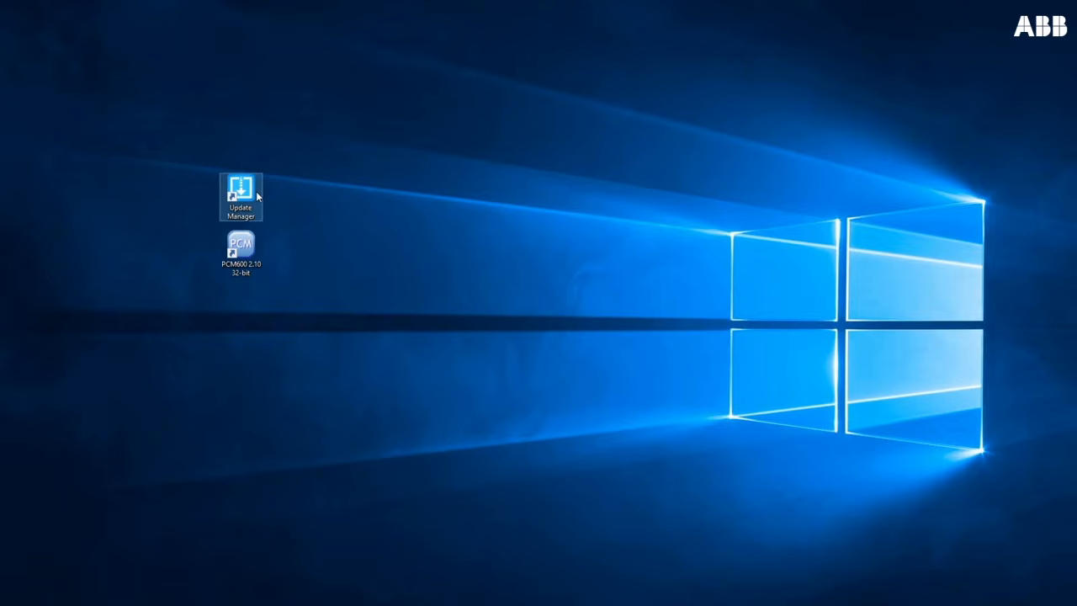
# Start Update Manager with administrator rights and maximize its window.
pyautogui.doubleClick(257, 196)
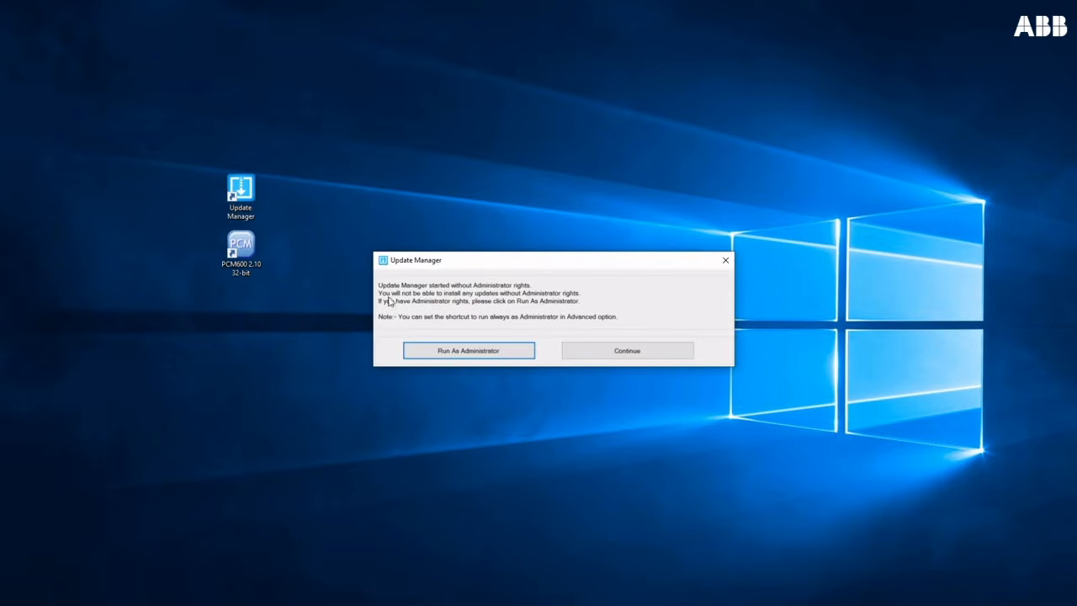
pyautogui.click(437, 353)
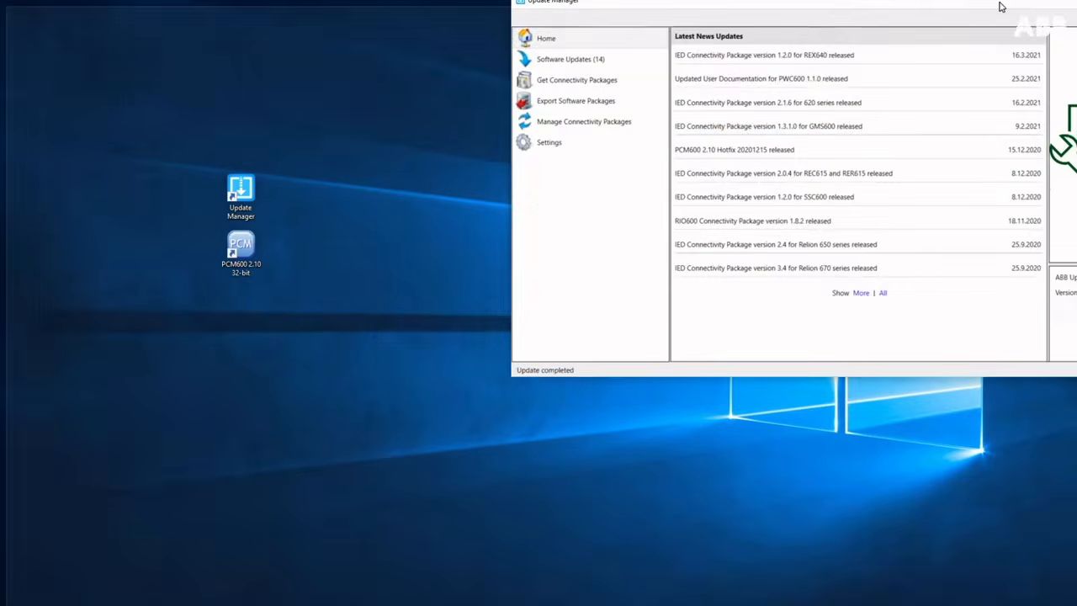
pyautogui.moveTo(997, 14); pyautogui.dragTo(834, 51)
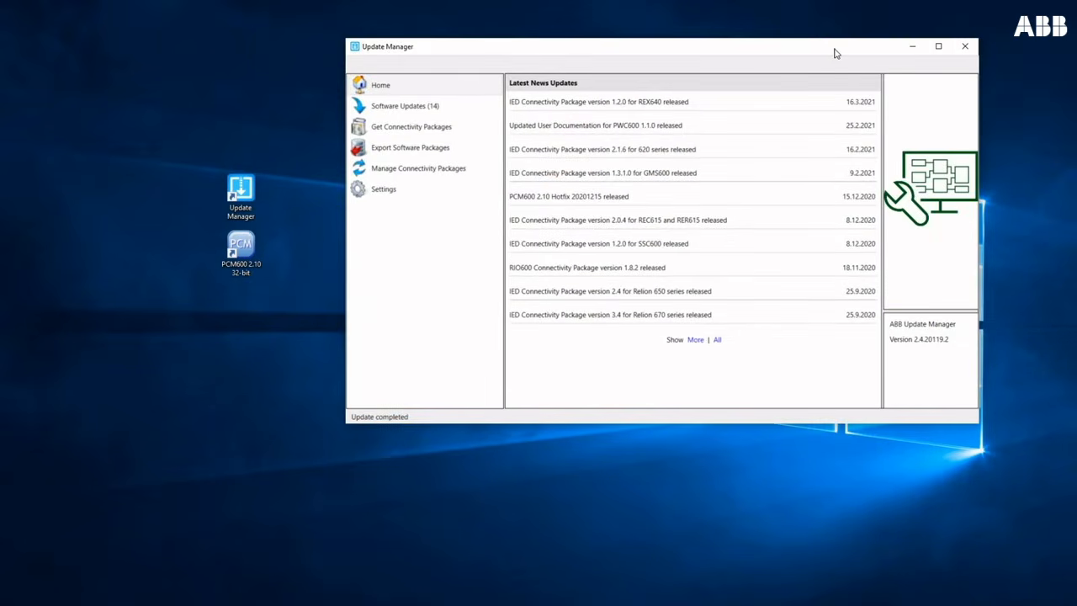
pyautogui.doubleClick(834, 49)
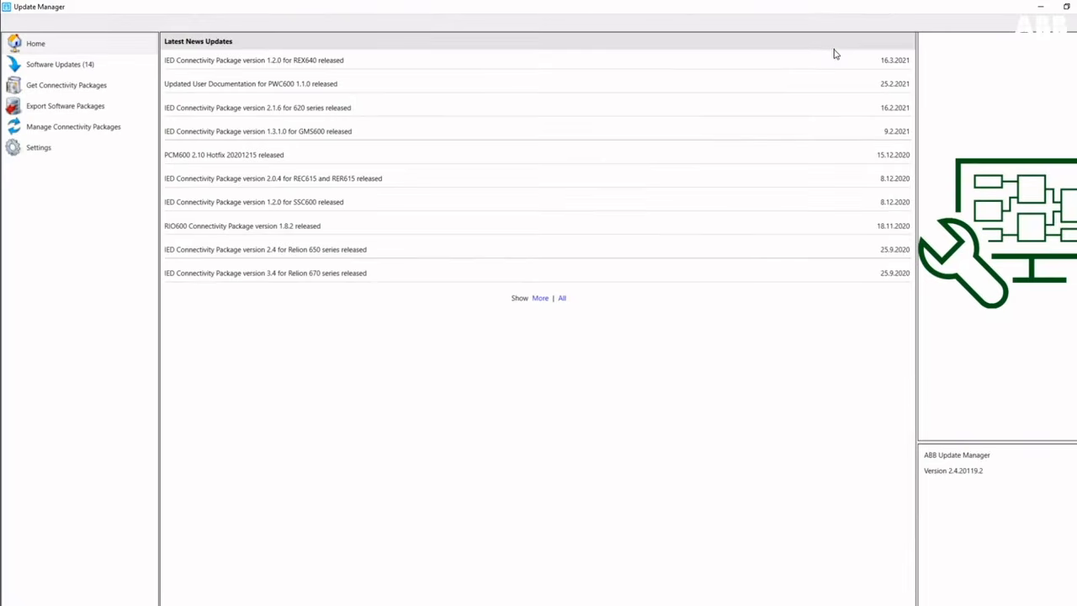
# Open the Update Manager settings and review the language, IED documentation and pre-configuration add-on options.
pyautogui.click(48, 157)
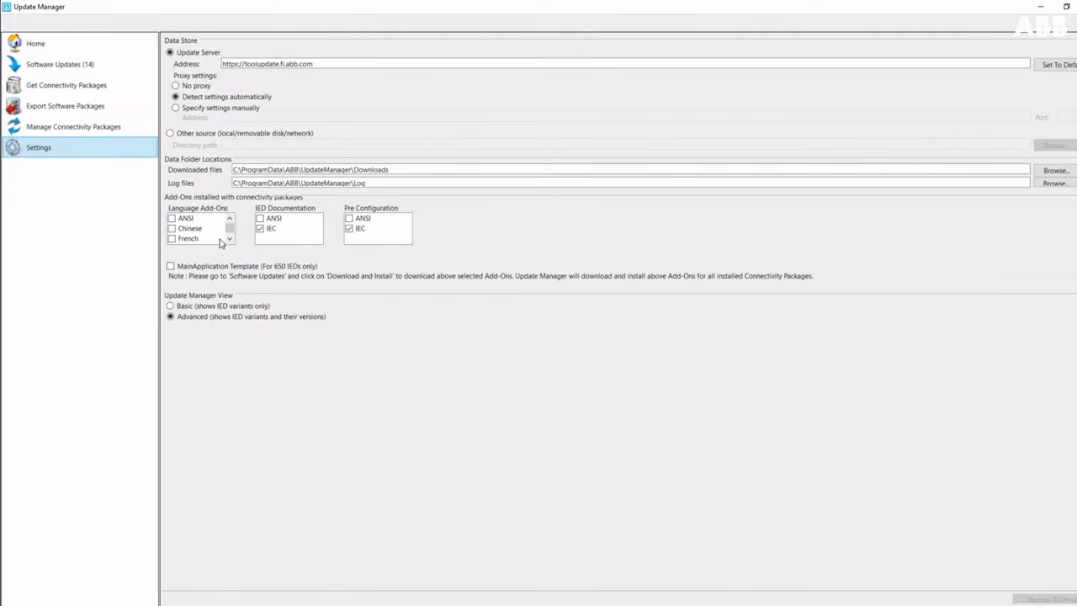
pyautogui.moveTo(228, 231); pyautogui.dragTo(228, 232)
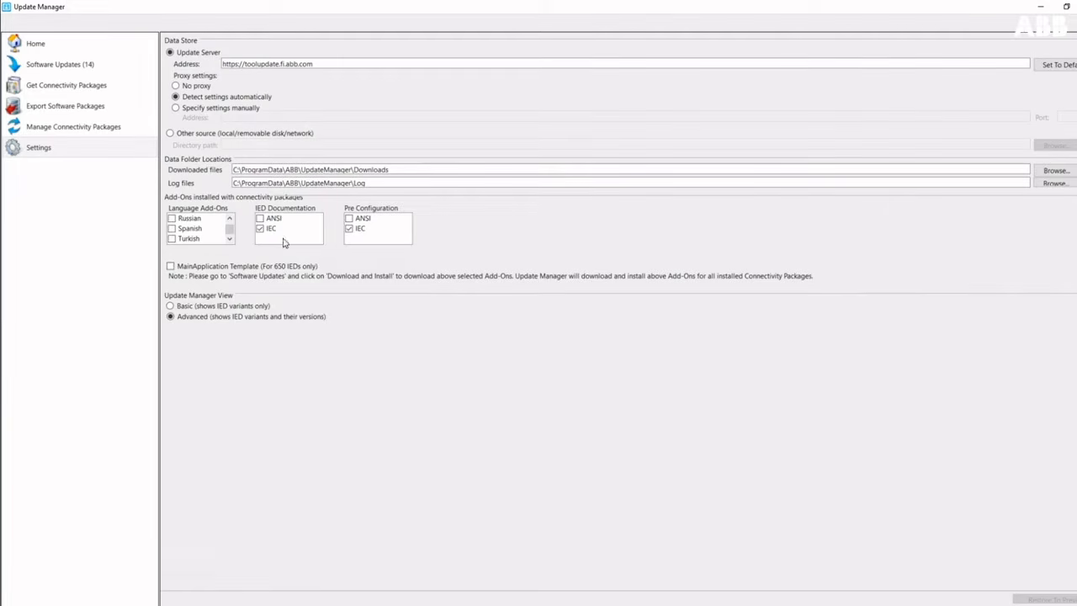
pyautogui.click(182, 231)
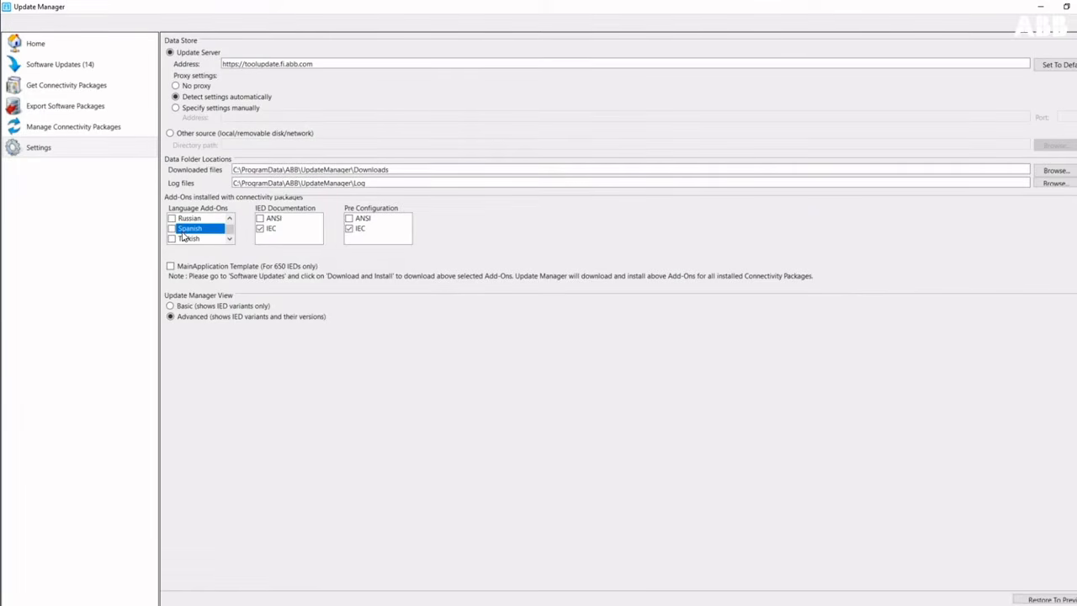
pyautogui.click(279, 220)
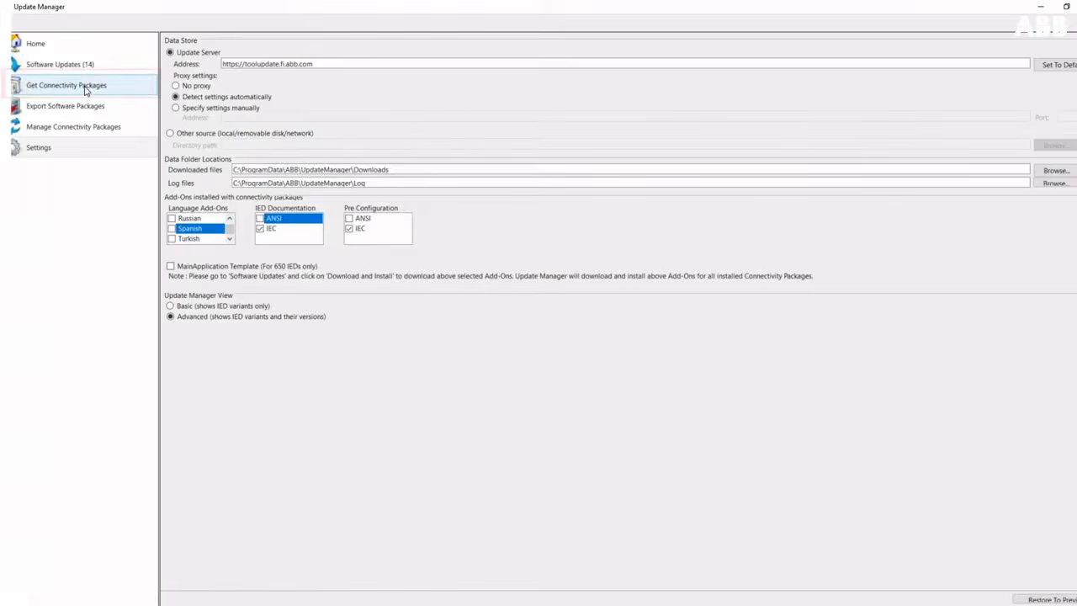
# Select RET615 connectivity package 5.1.8 and its User Documentation 5.1.8 (IEC) from the 615 Series packages.
pyautogui.click(85, 90)
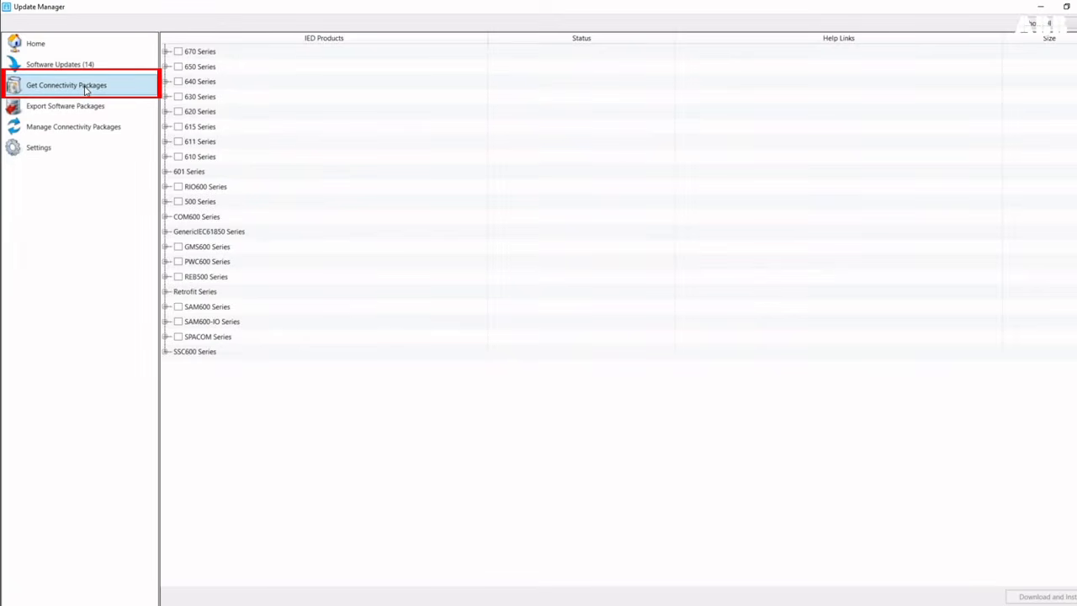
pyautogui.click(166, 127)
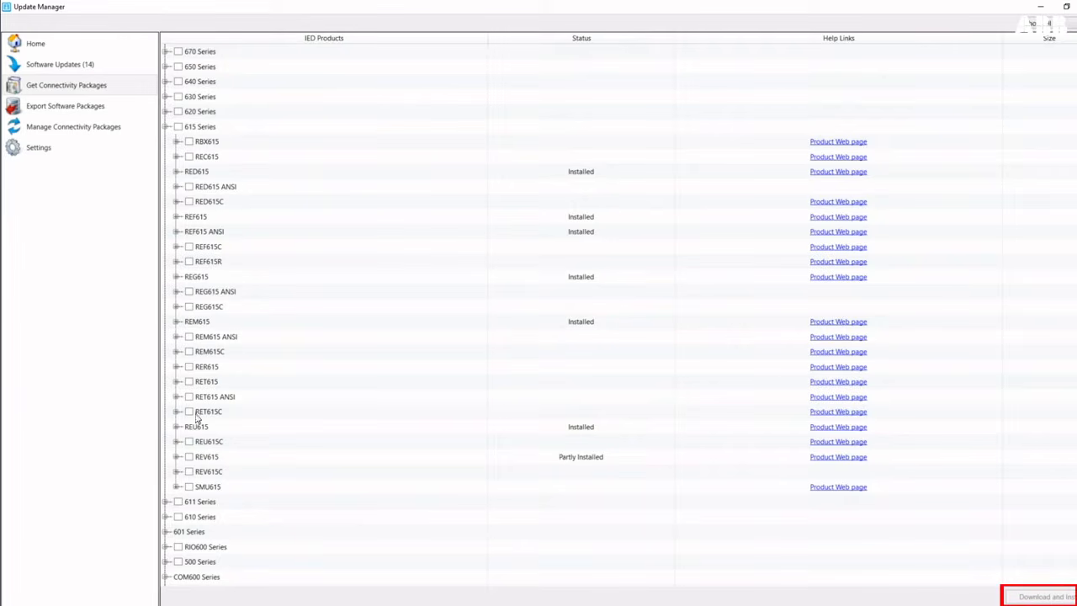
pyautogui.click(173, 382)
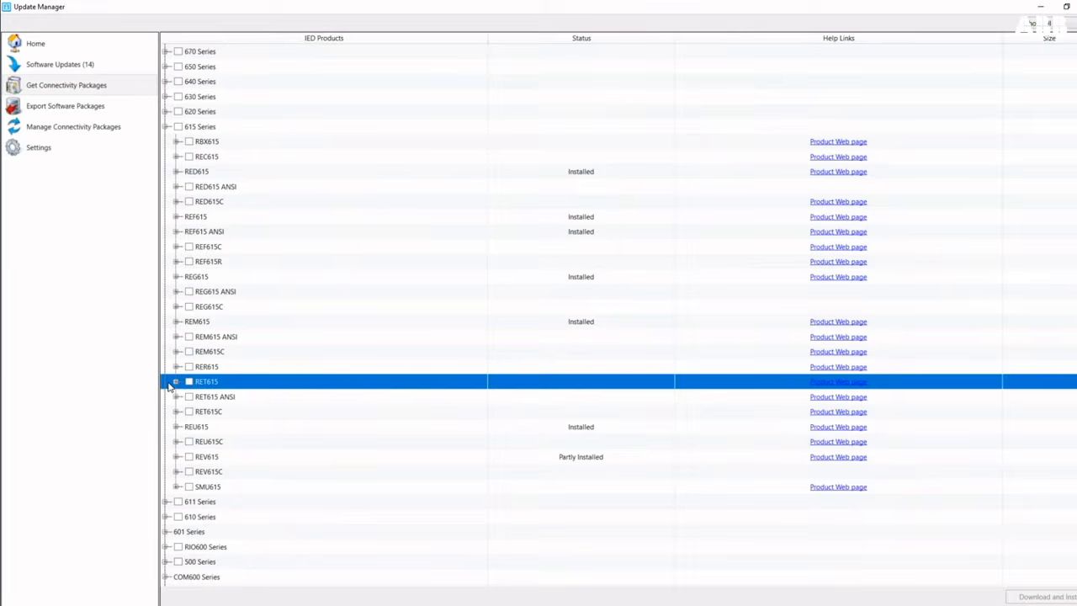
pyautogui.click(174, 381)
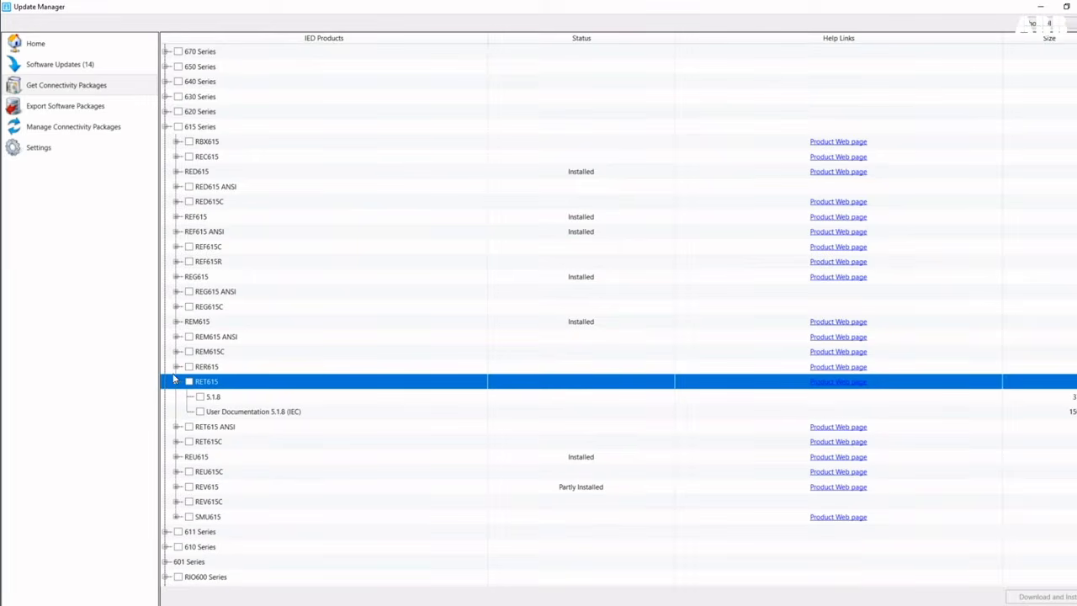
pyautogui.click(200, 397)
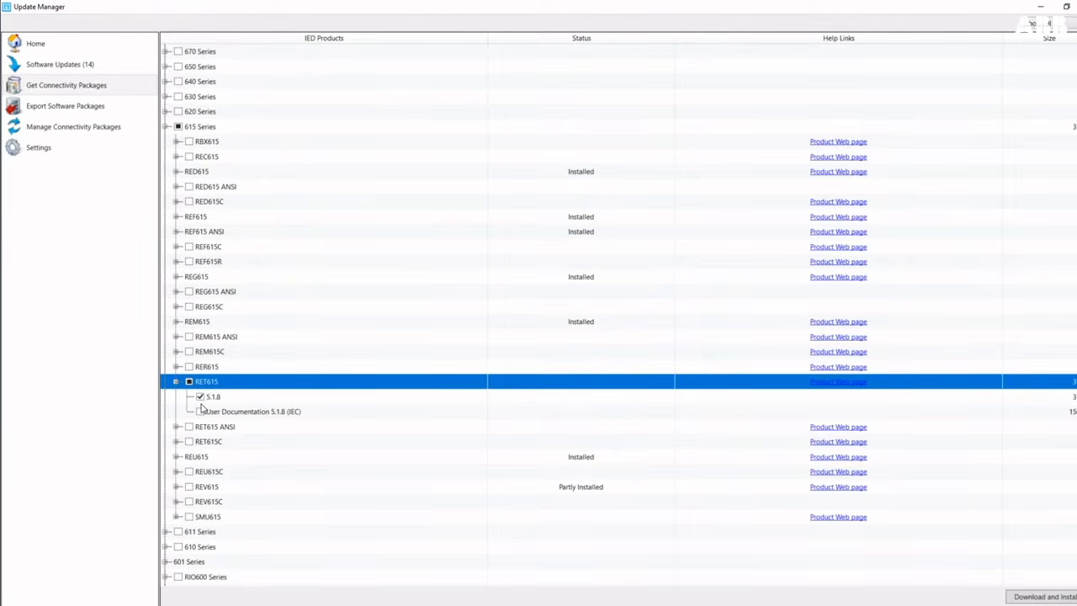
pyautogui.click(200, 411)
# Download and install the selected RET615 packages, accepting the license agreement.
pyautogui.click(1024, 598)
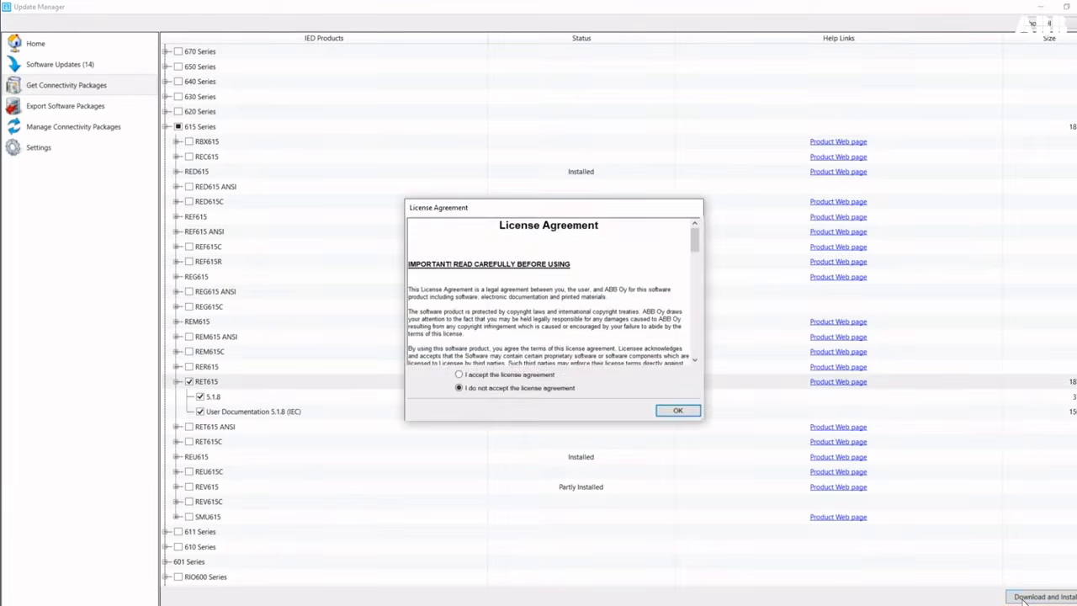
pyautogui.click(539, 375)
pyautogui.click(675, 410)
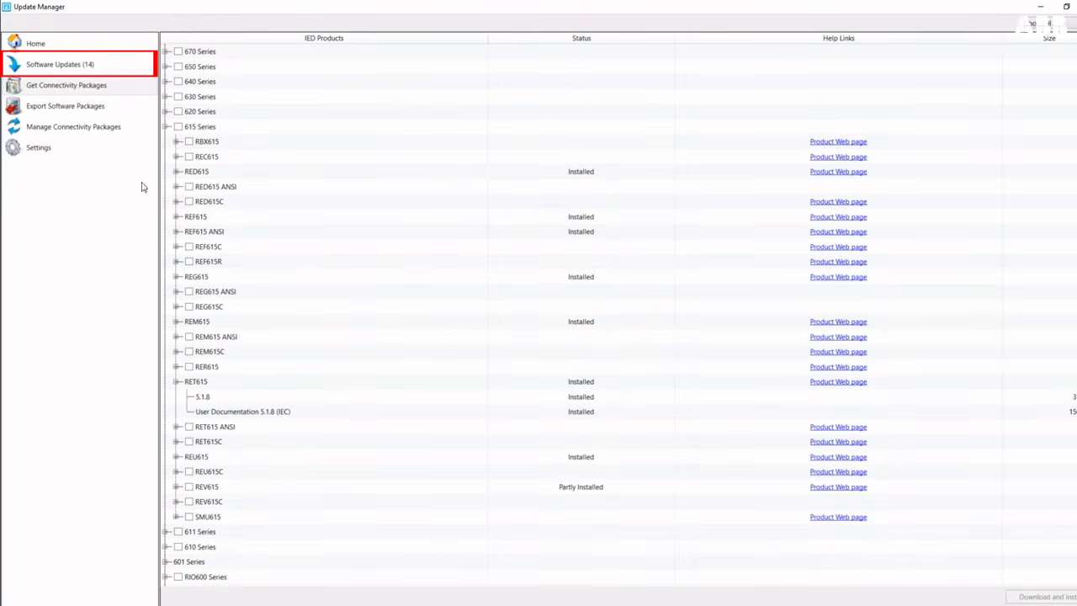
# Display the recommended software updates and deselect the RIO600 update.
pyautogui.click(84, 67)
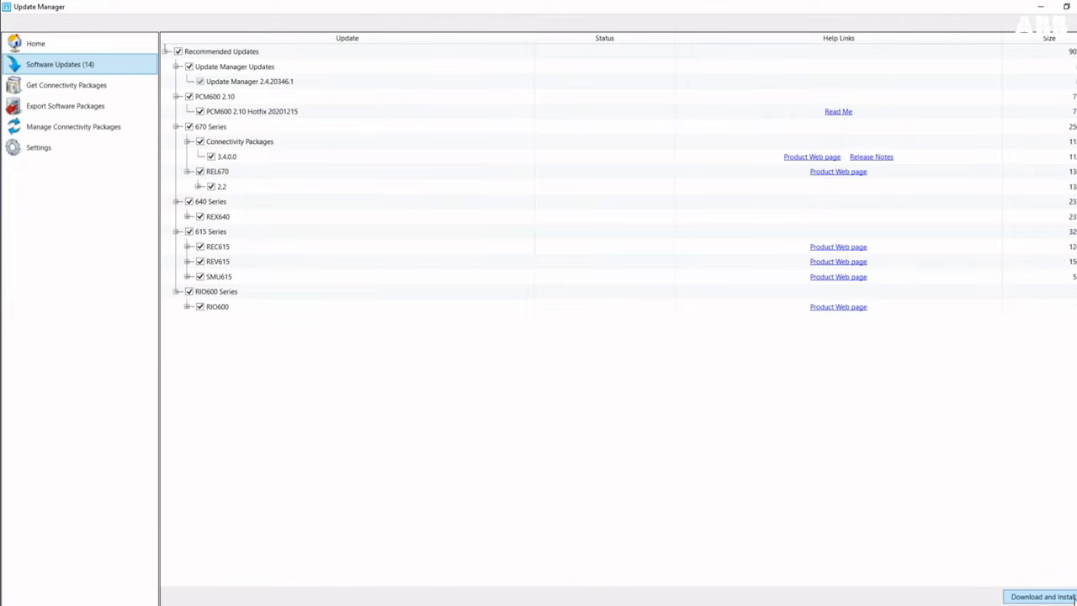
pyautogui.click(201, 309)
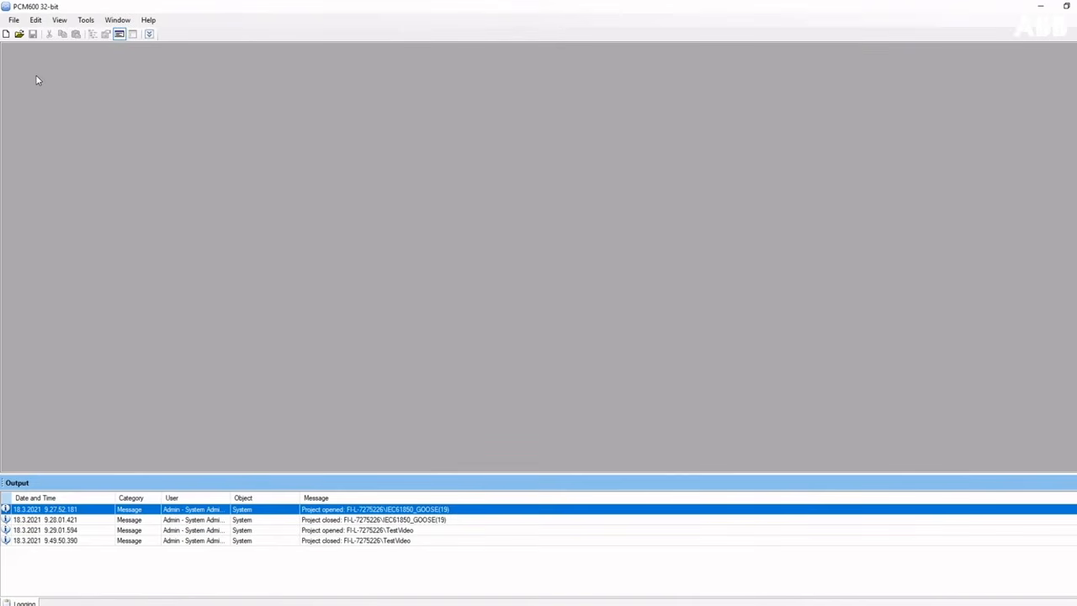
# Create a new PCM600 project named TestProjectVideo.
pyautogui.click(14, 20)
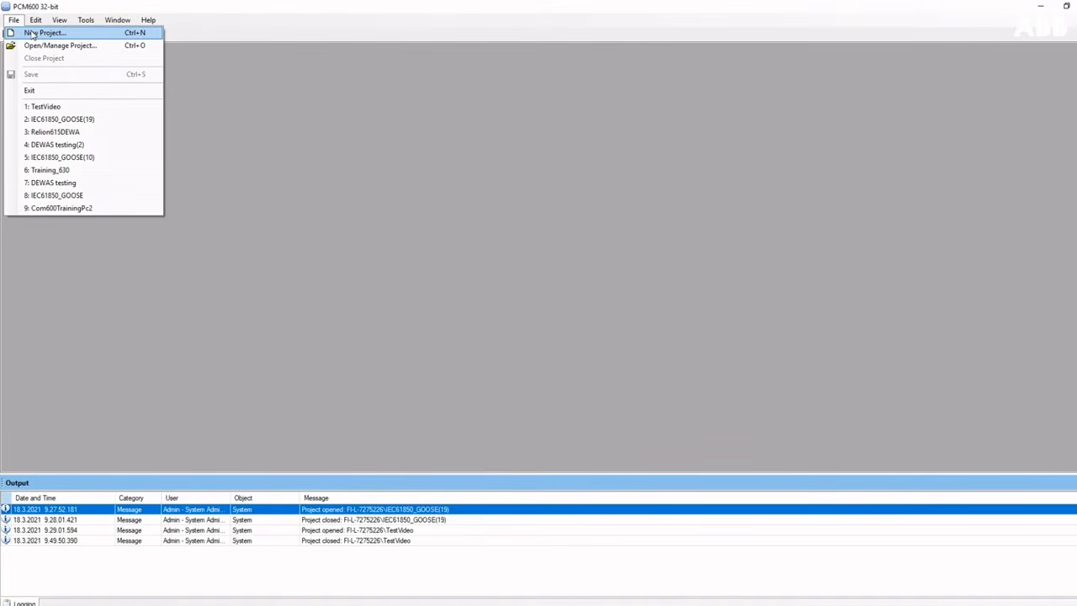
pyautogui.click(298, 113)
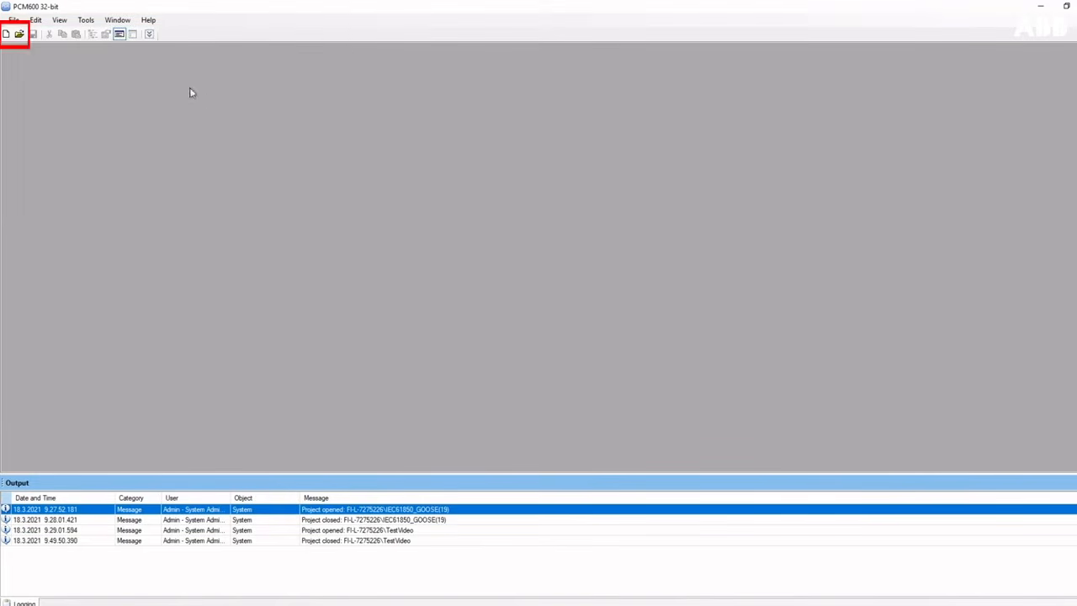
pyautogui.click(7, 35)
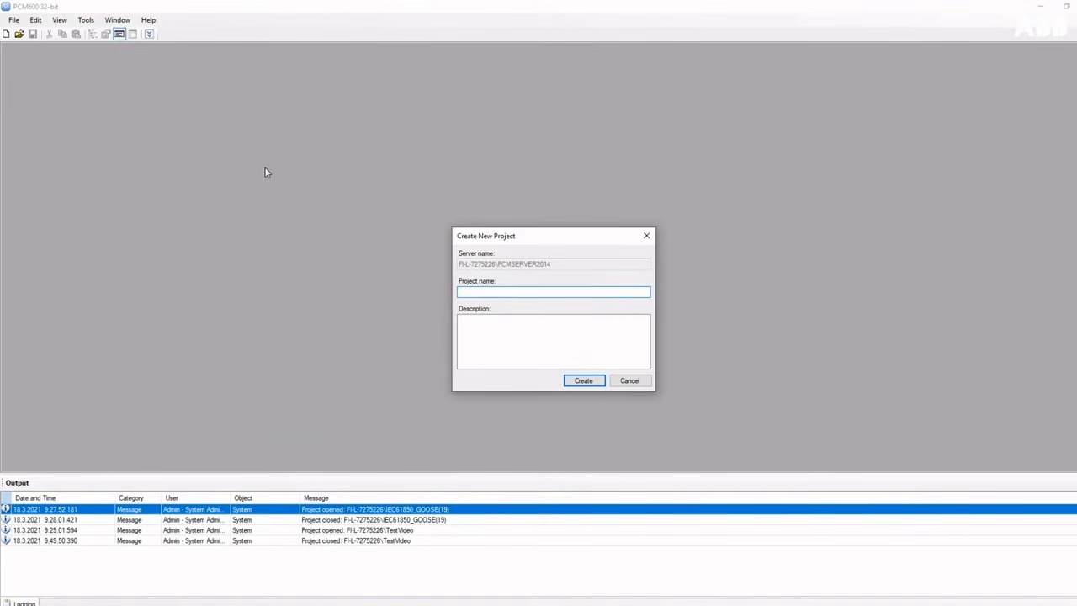
pyautogui.write('Te')
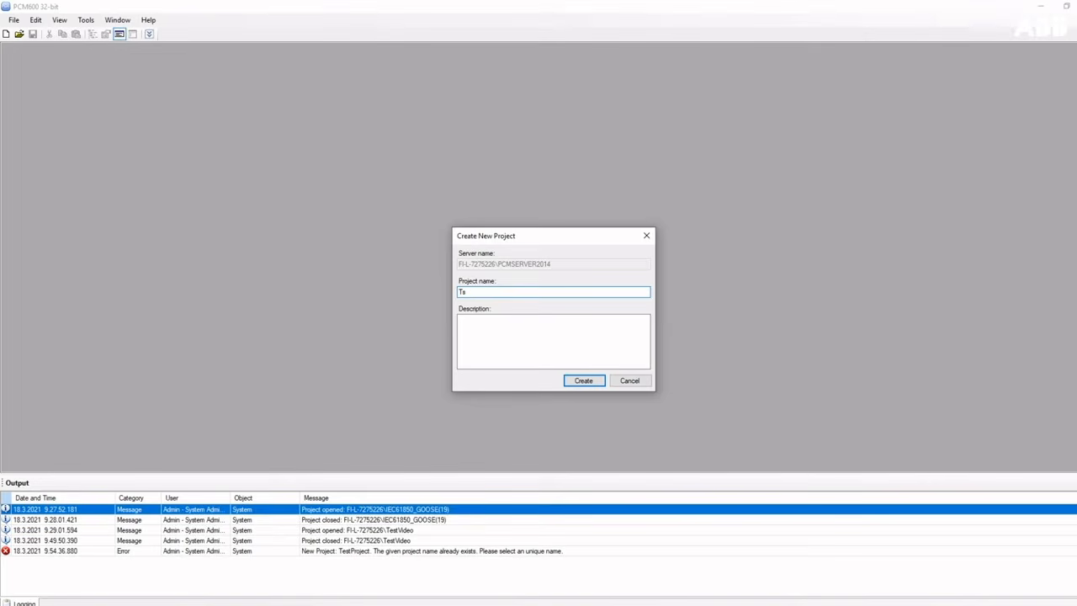
pyautogui.write('stProjectVideo')
pyautogui.press('Return')
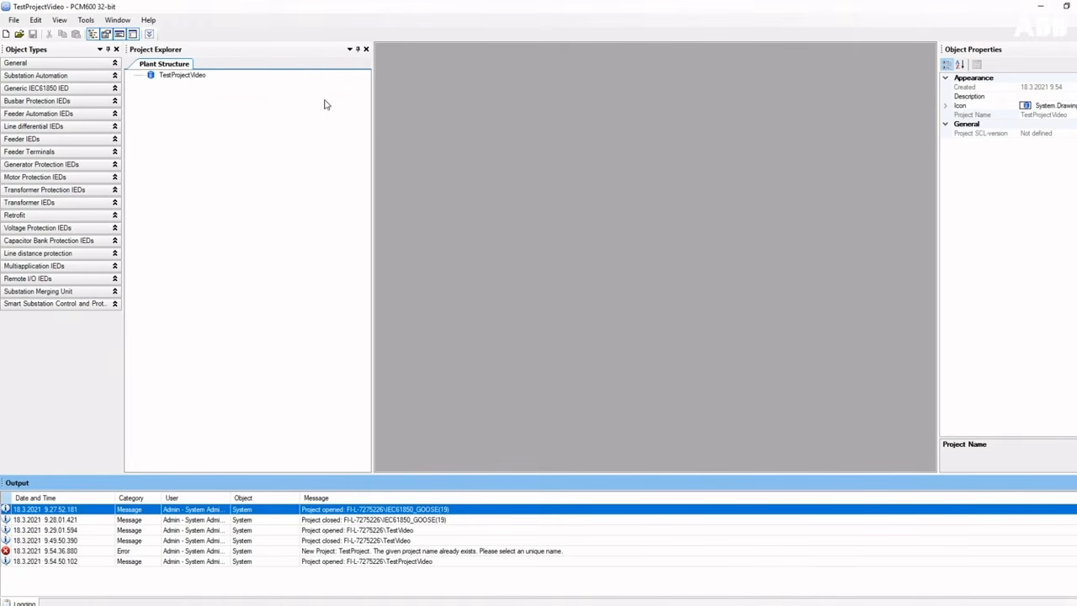
# Examine the Project Explorer, Object Types, Object Properties and Output windows of the new project.
pyautogui.click(199, 78)
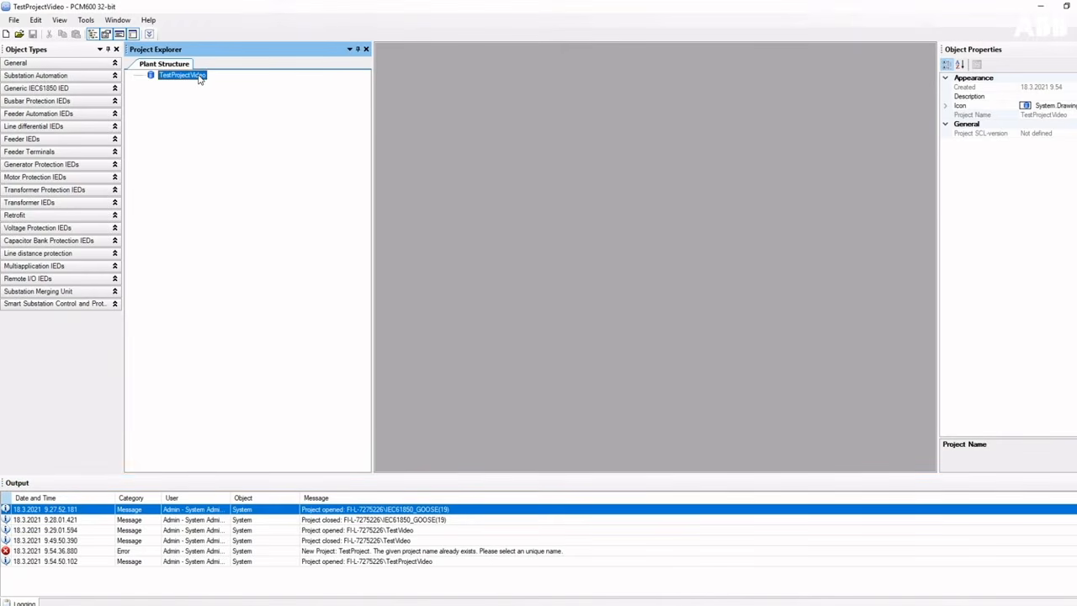
pyautogui.click(77, 54)
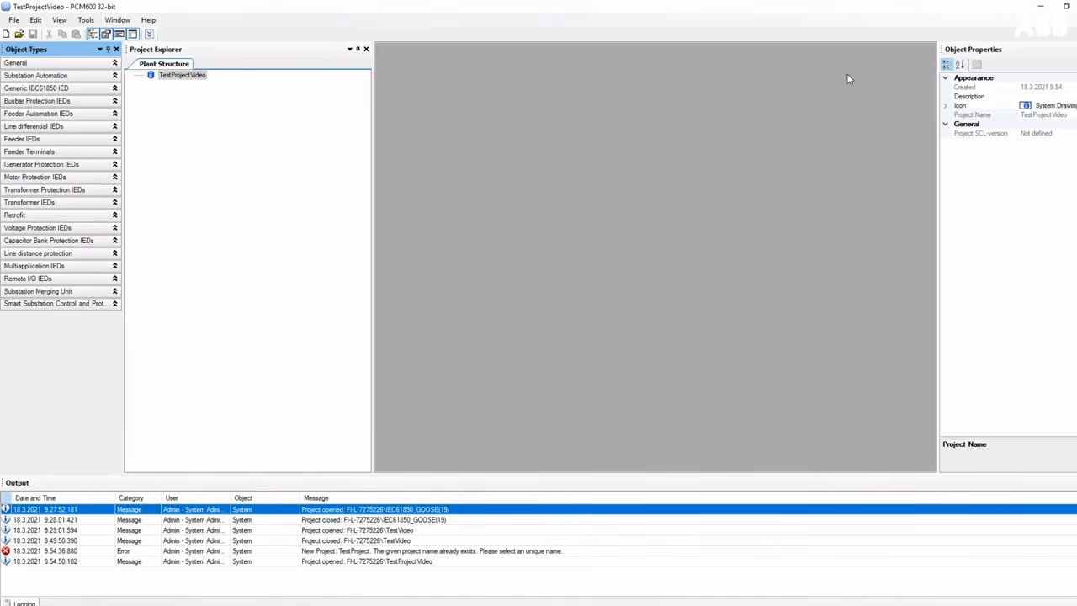
pyautogui.click(955, 53)
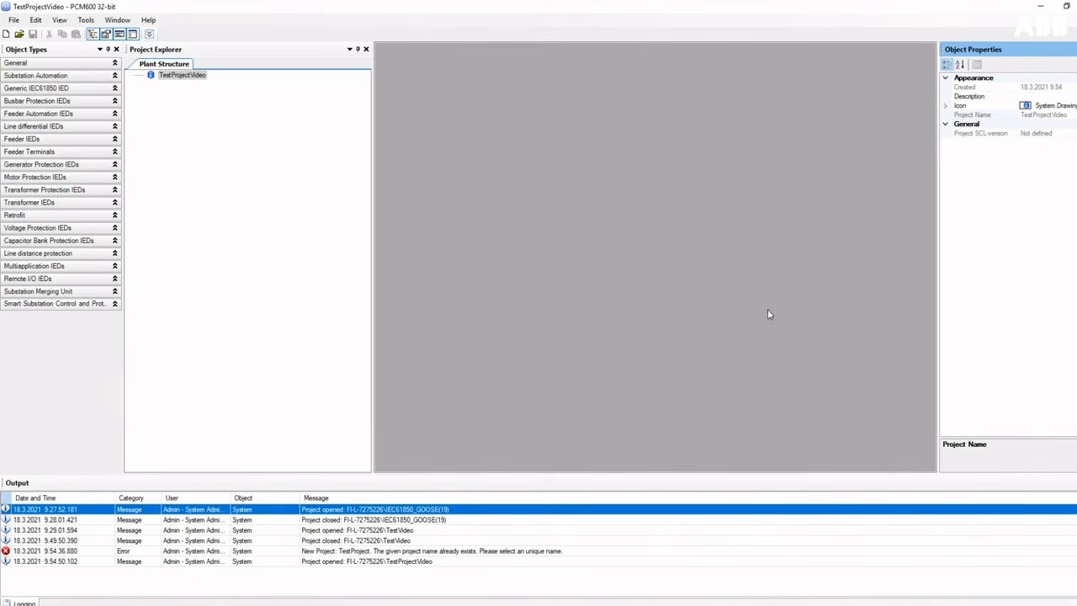
pyautogui.click(602, 488)
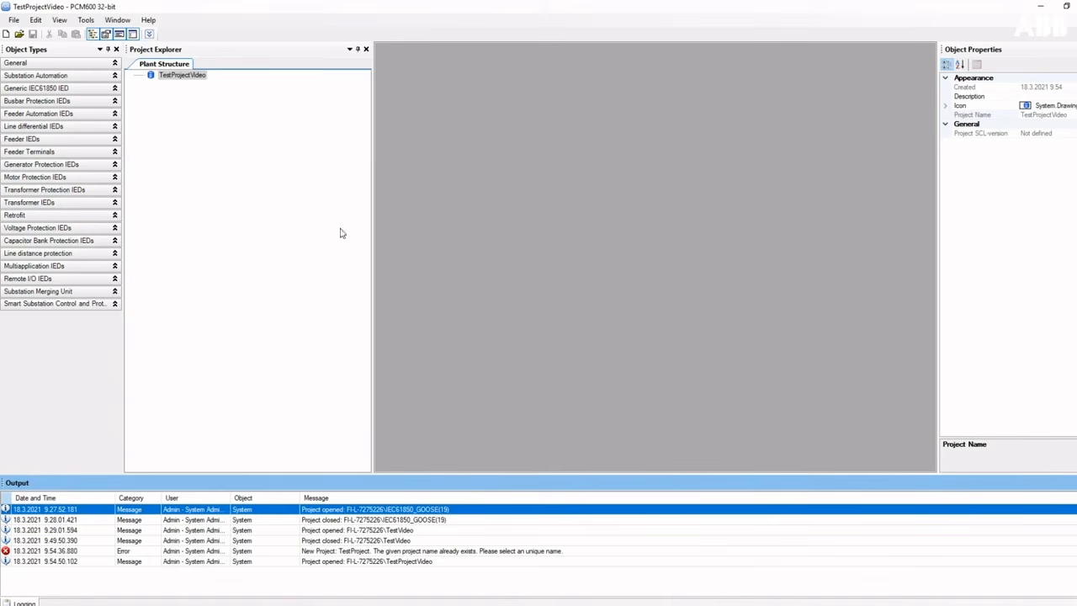
# Hide the Project Explorer, Object Properties, Output and Object Types windows.
pyautogui.click(95, 35)
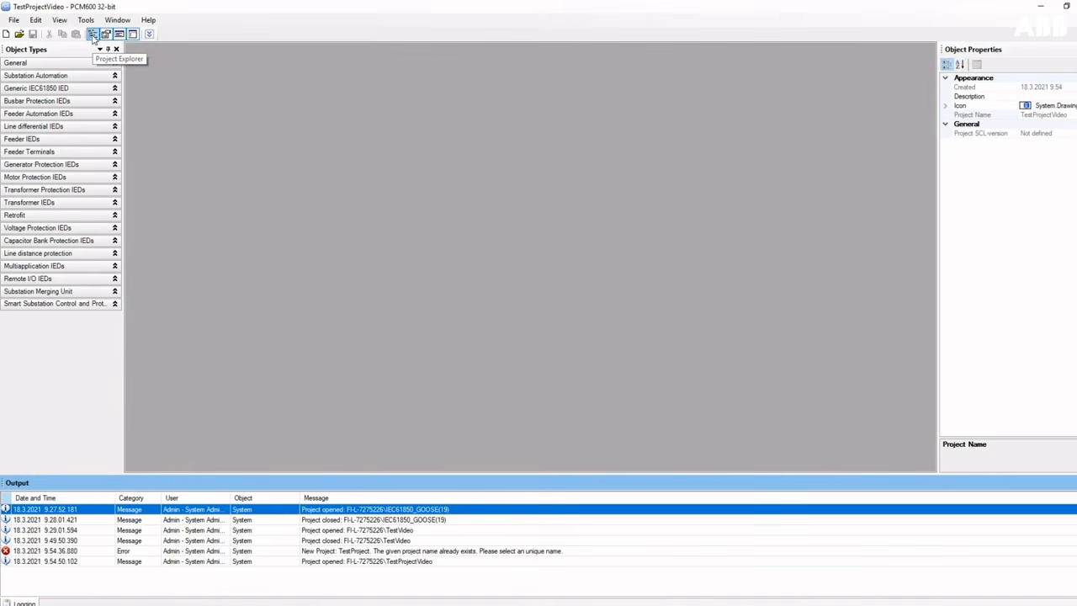
pyautogui.click(106, 34)
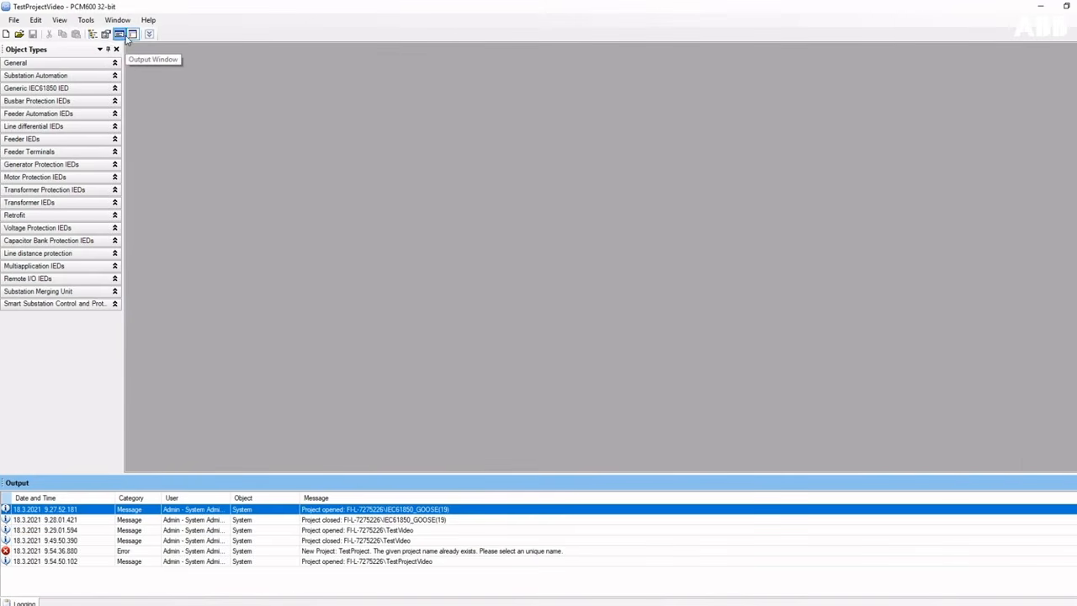
pyautogui.click(120, 35)
pyautogui.click(133, 35)
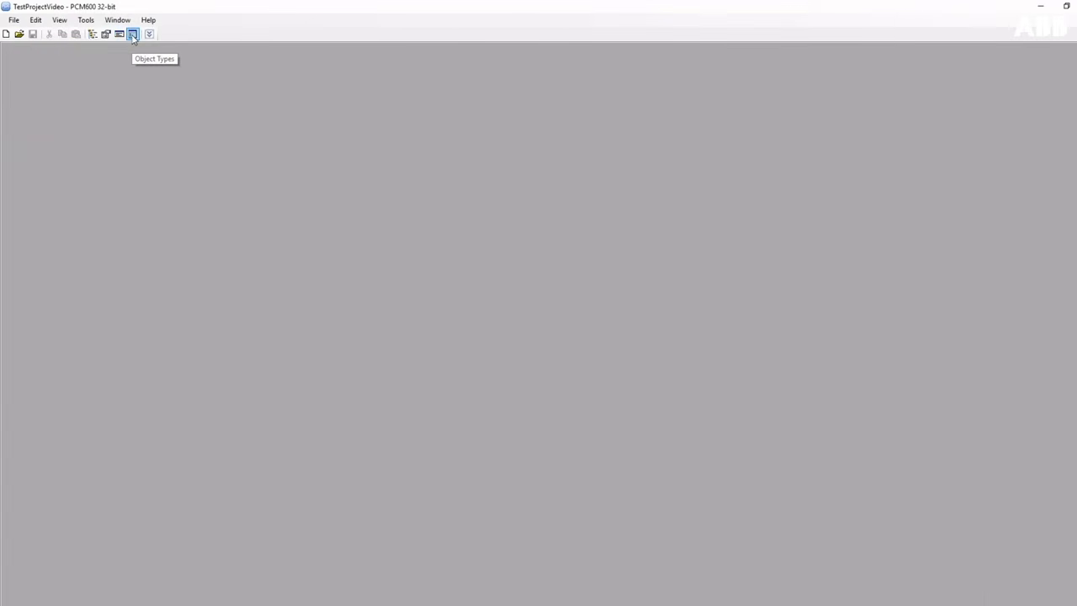
# Show the Object Types, Output, Object Properties and Project Explorer windows again.
pyautogui.click(133, 35)
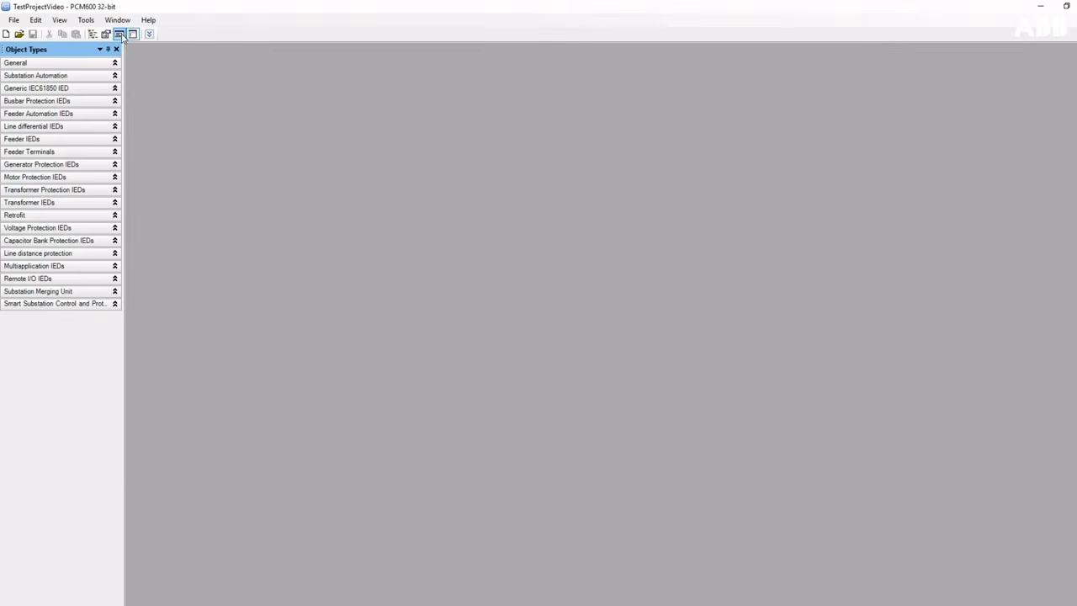
pyautogui.click(119, 35)
pyautogui.click(106, 34)
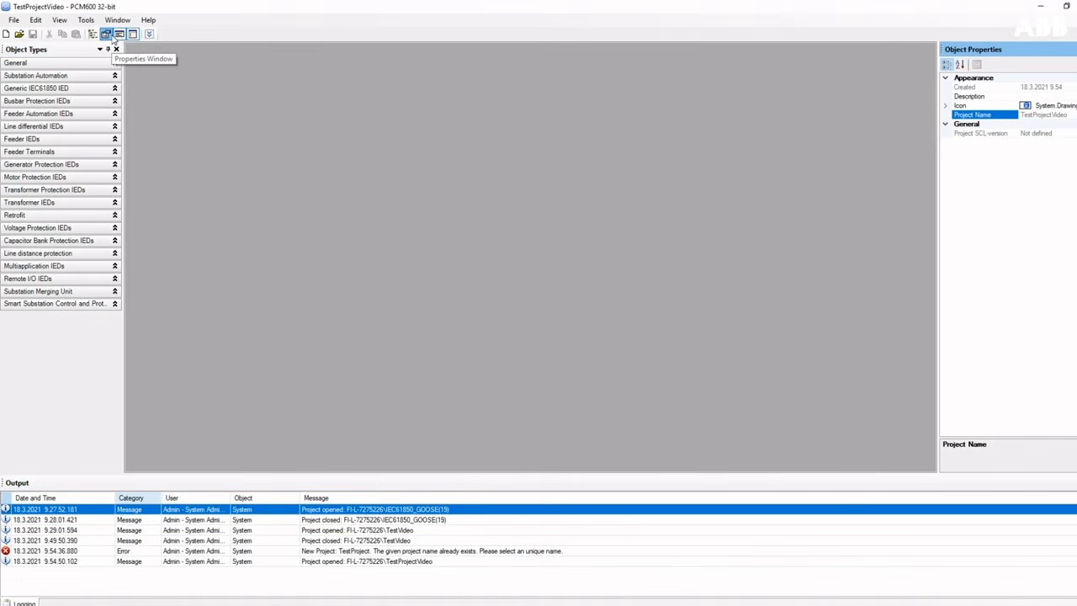
pyautogui.click(93, 34)
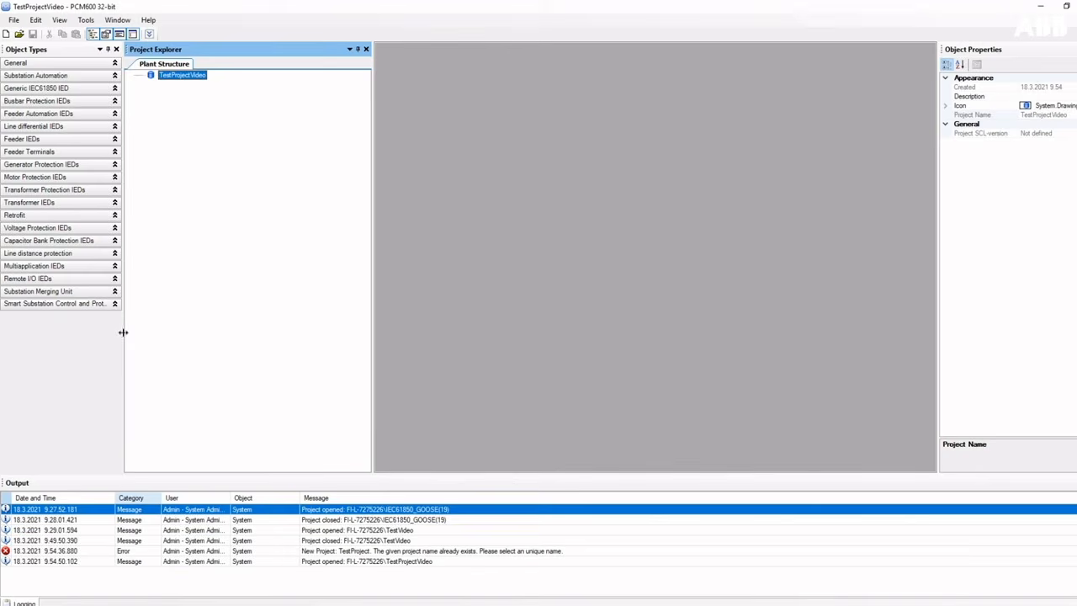
# Narrow the Object Types window slightly to give the Project Explorer more width.
pyautogui.moveTo(123, 333); pyautogui.dragTo(104, 332)
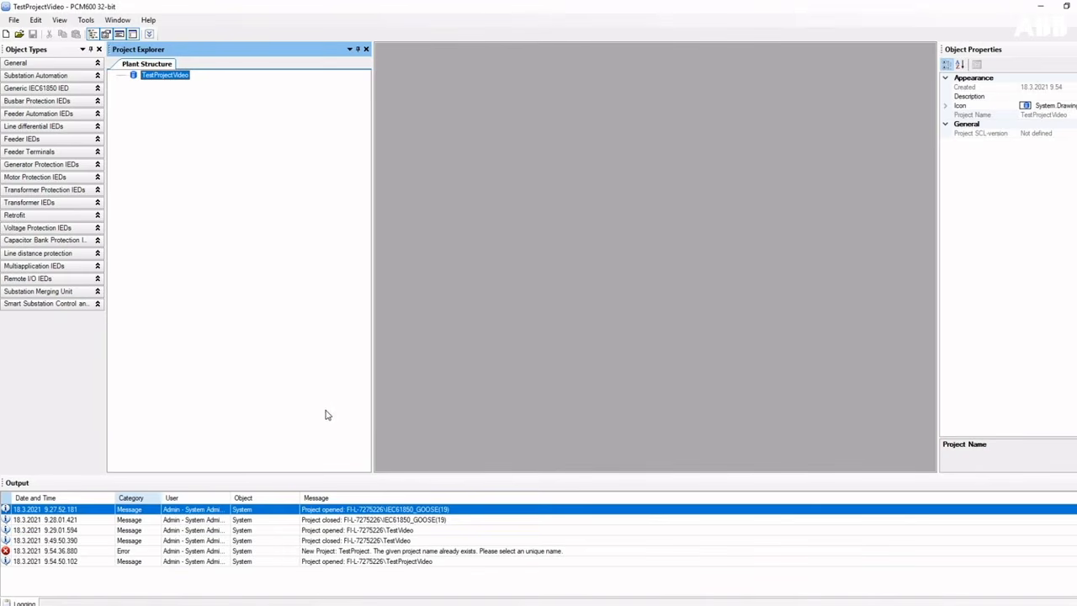